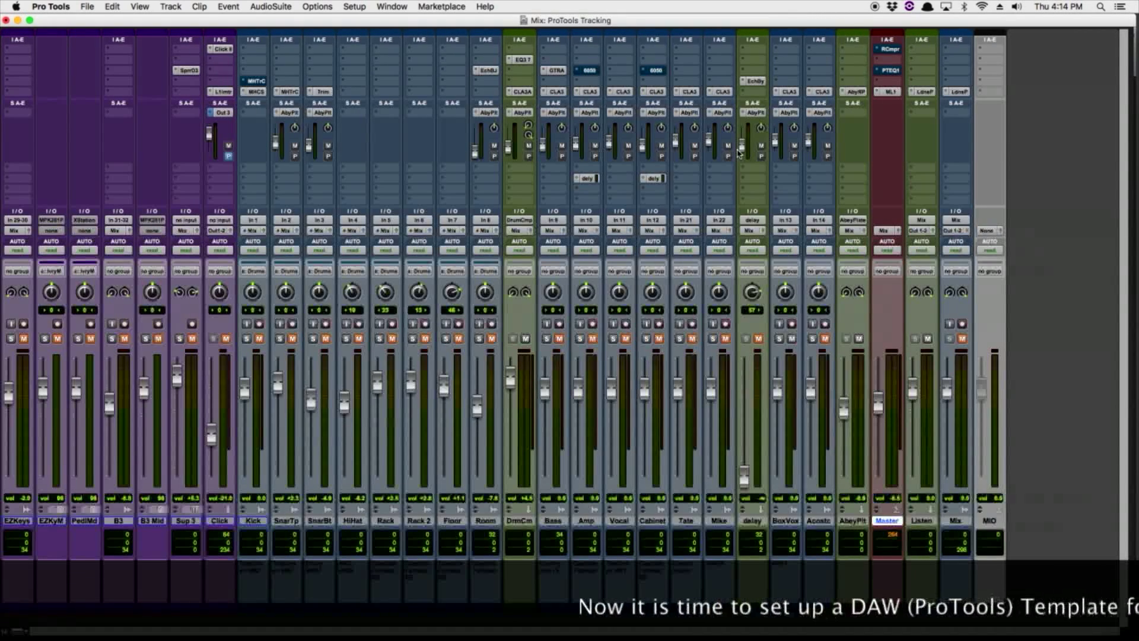
Step: Choose Window > Edit to replace the Mix window with the Edit window
left_click(393, 7)
left_click(400, 84)
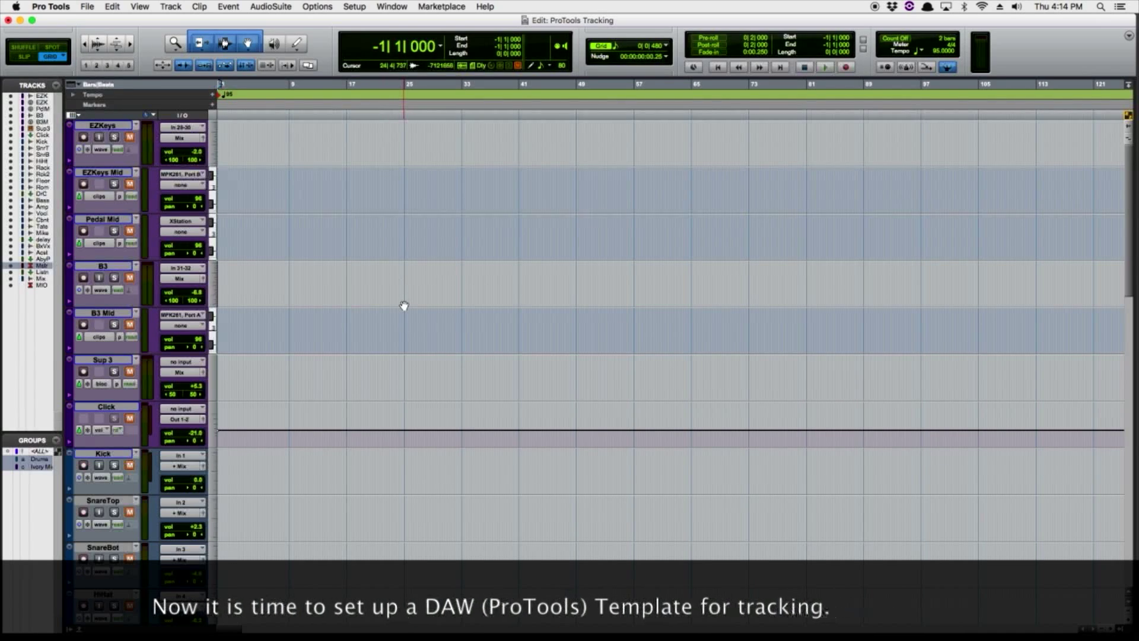
Step: Scroll down and back up through the session's tracks in the Edit window
scroll(404, 306, "down", 12)
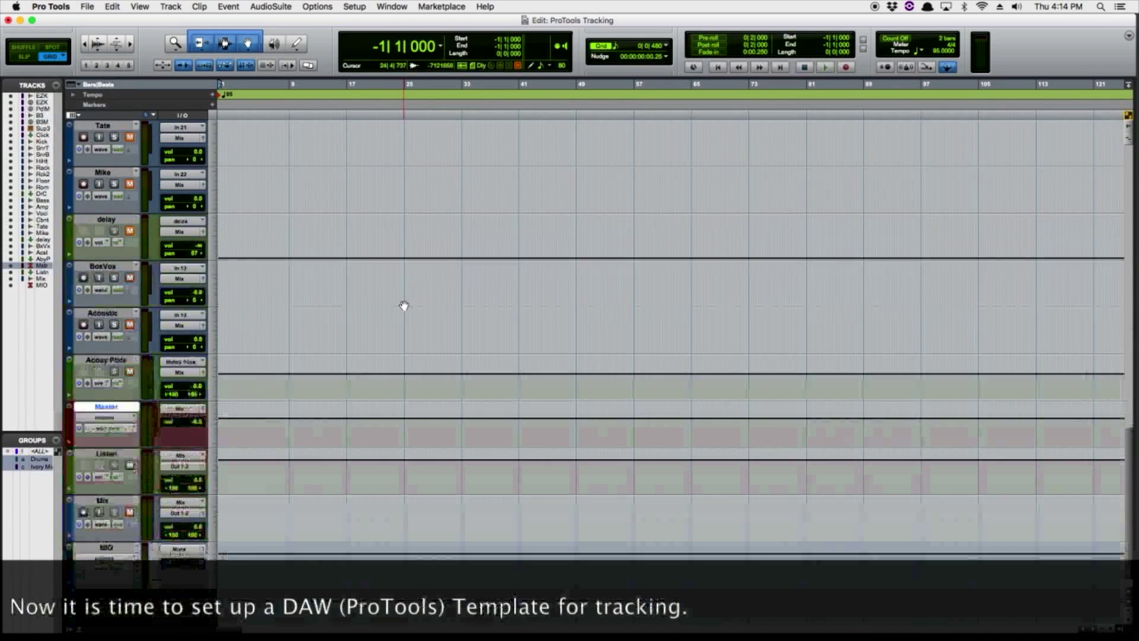
scroll(404, 305, "down", 2)
scroll(404, 306, "up", 5)
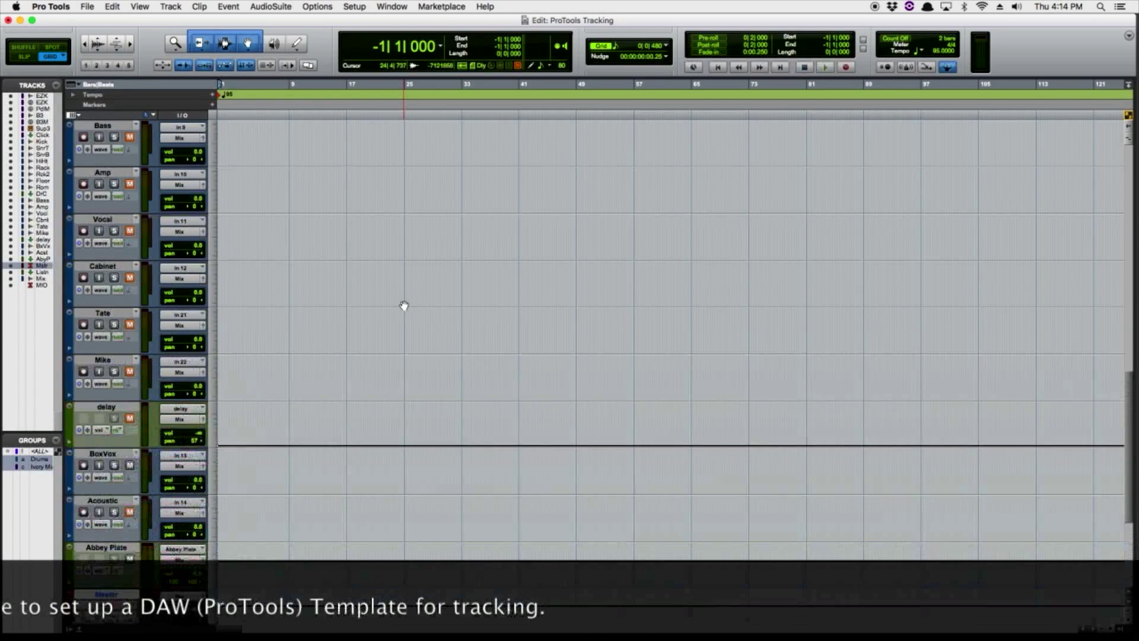
scroll(404, 305, "up", 12)
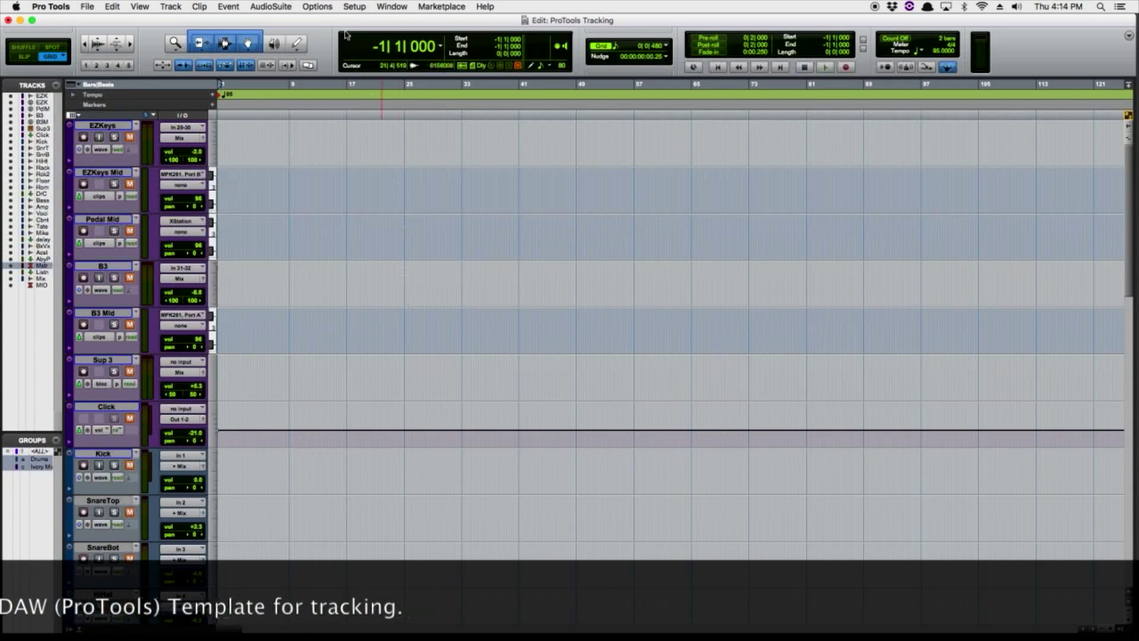
Step: Return to the Mix window via Window > Mix
left_click(356, 7)
mouse_move(397, 6)
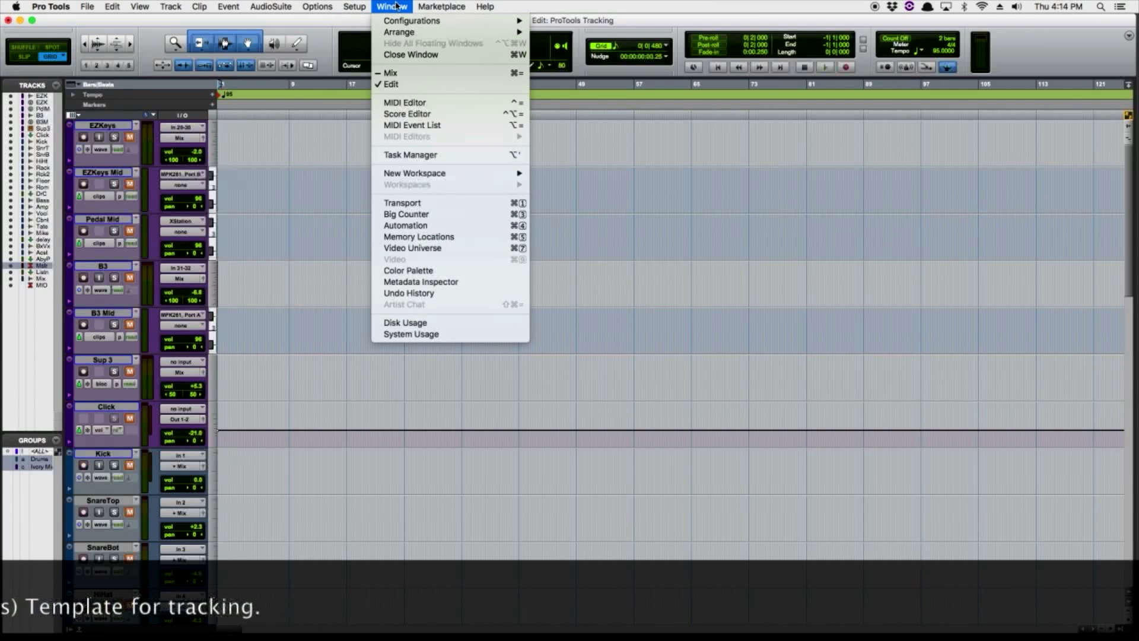
left_click(407, 73)
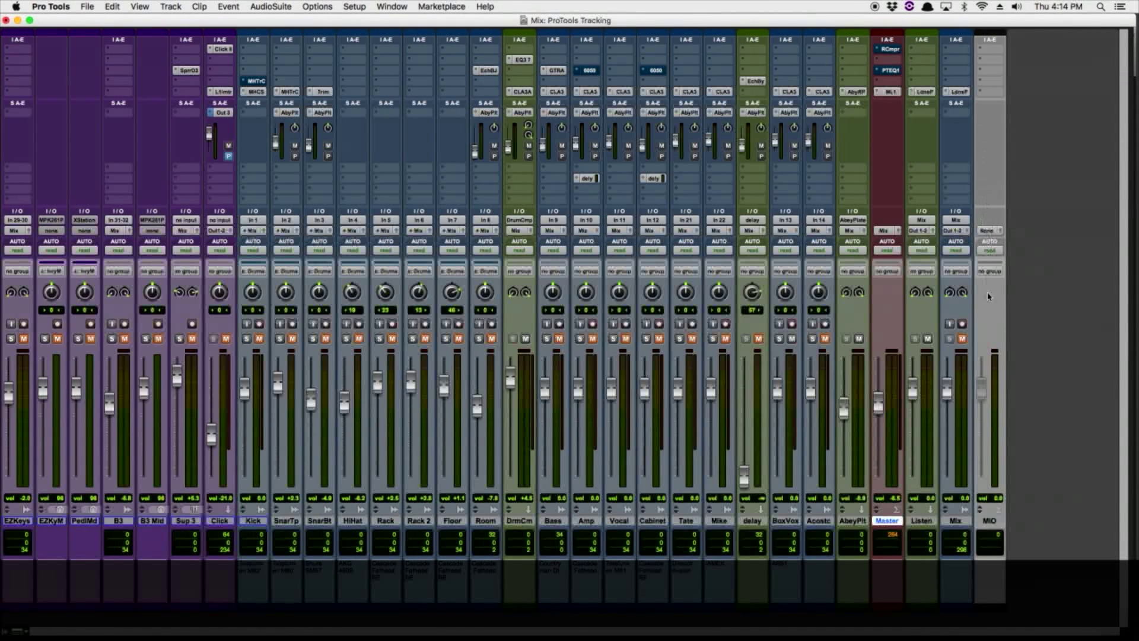
Step: Insert the Wrapped plug-in MIOConsoleConnect (mono) on an empty MIO track insert slot
left_click(979, 92)
mouse_move(992, 93)
mouse_move(951, 97)
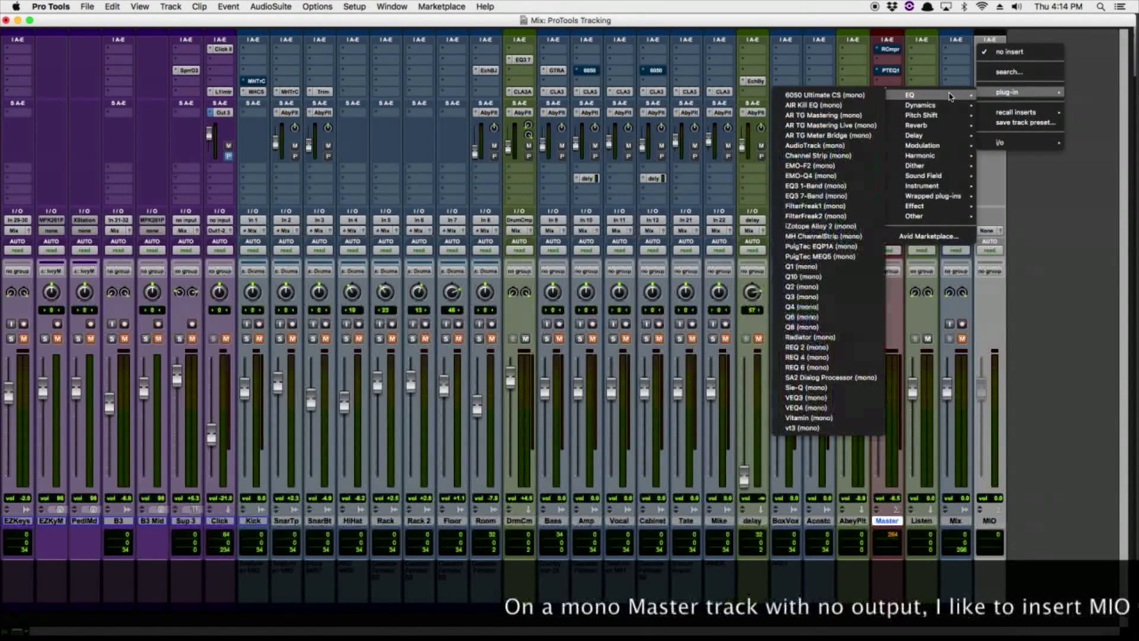
mouse_move(936, 221)
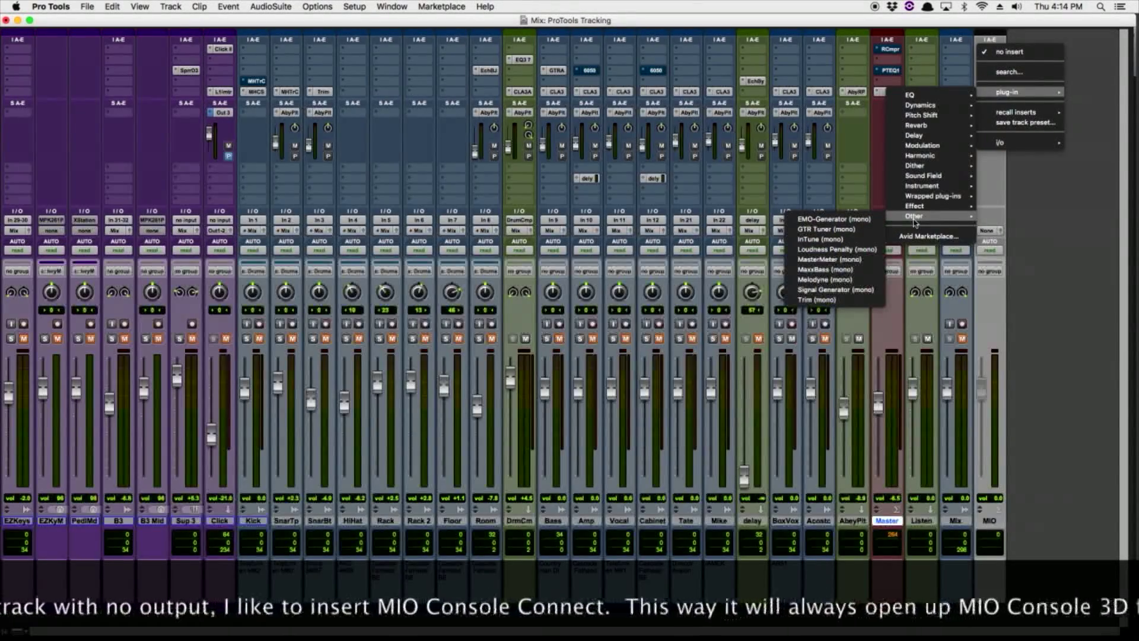
mouse_move(934, 201)
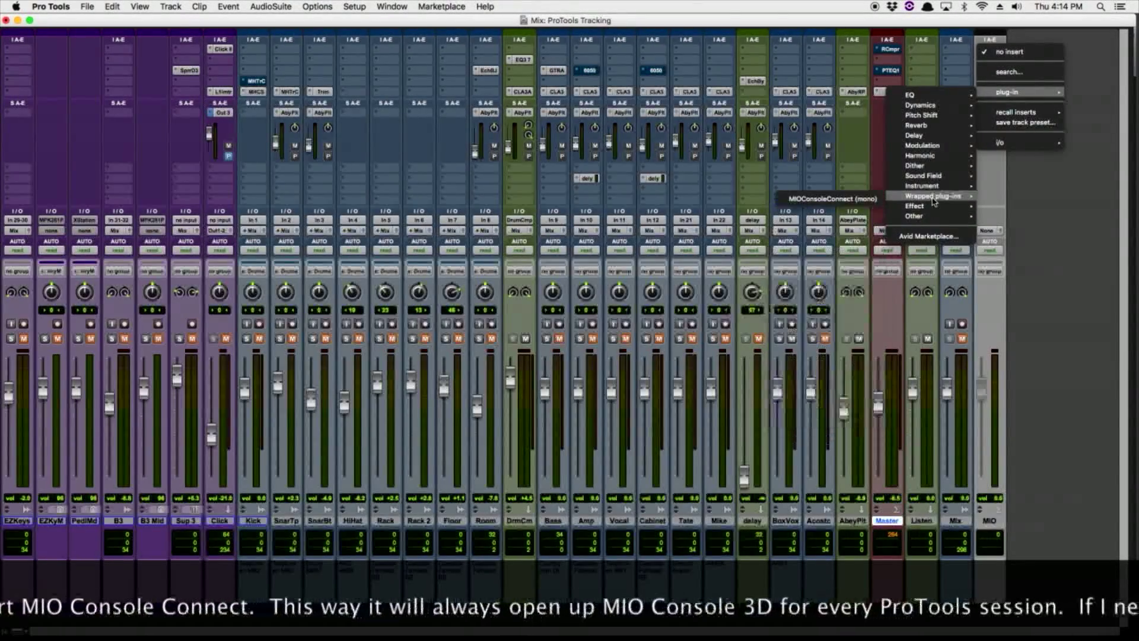
left_click(830, 197)
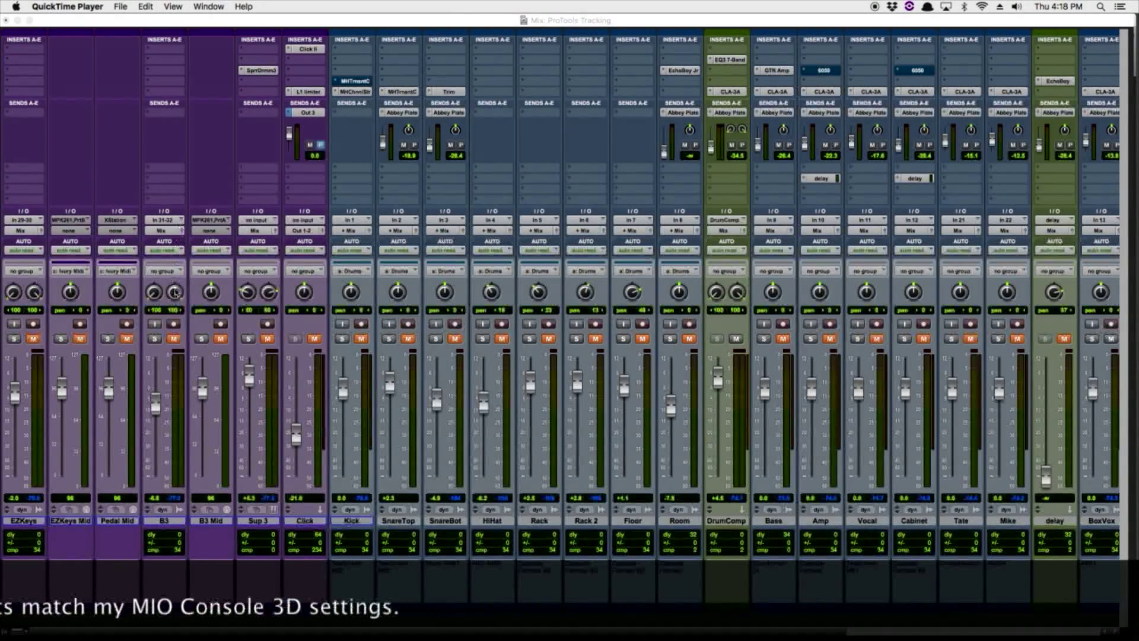
Step: Return to Pro Tools and scroll the mixer right to the Master track's compressor, EQ and limiter
left_click(160, 581)
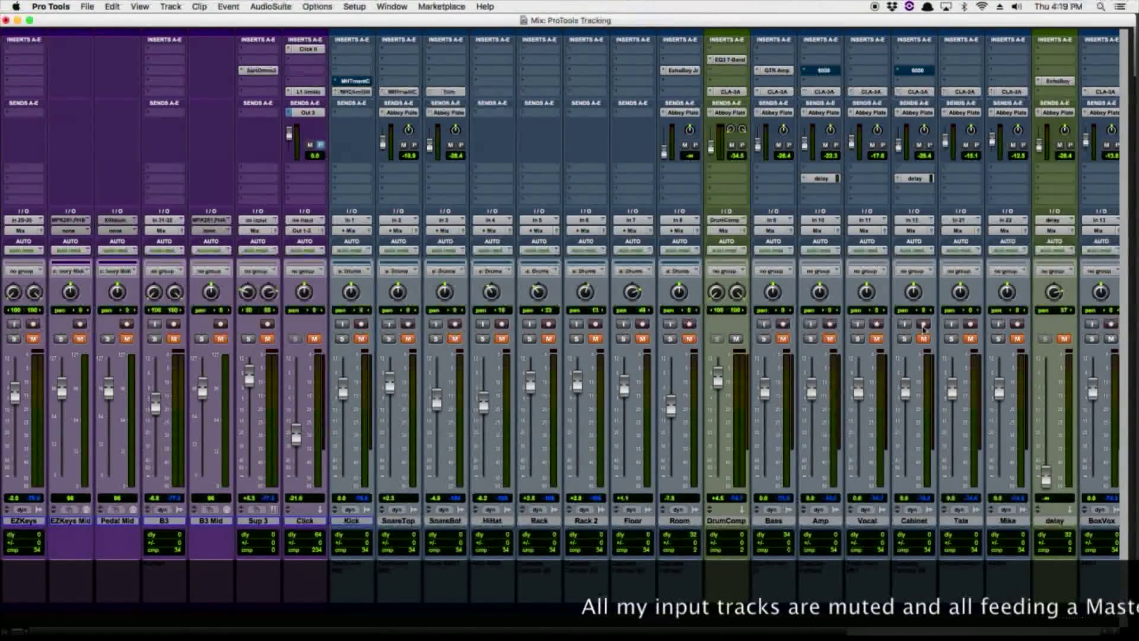
scroll(924, 331, "right", 7)
scroll(924, 330, "right", 1)
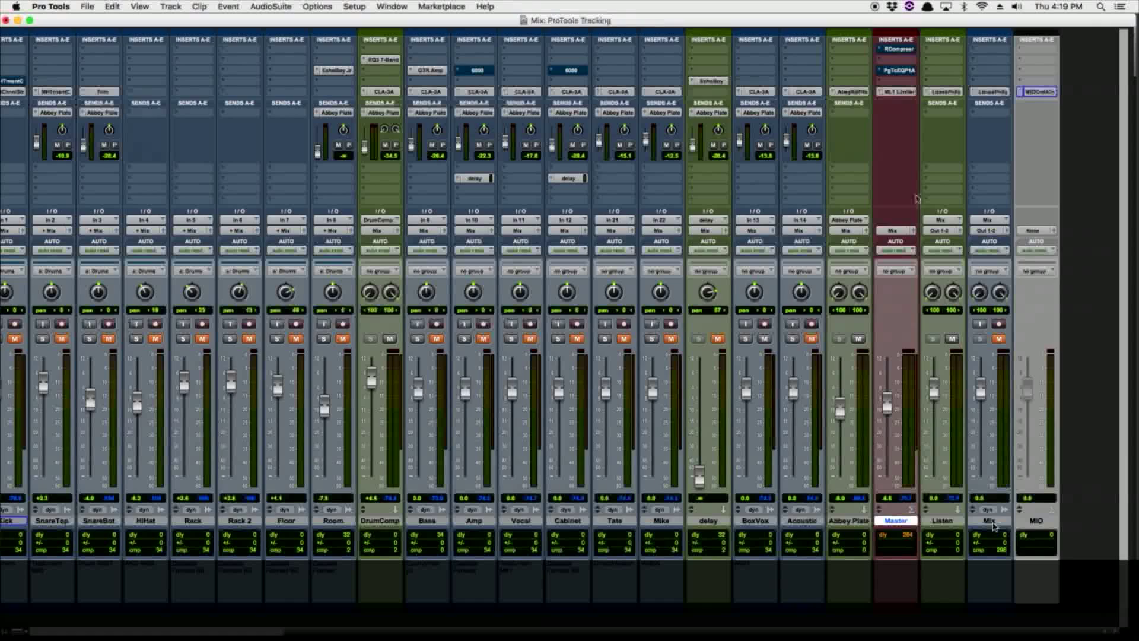
left_click(897, 92)
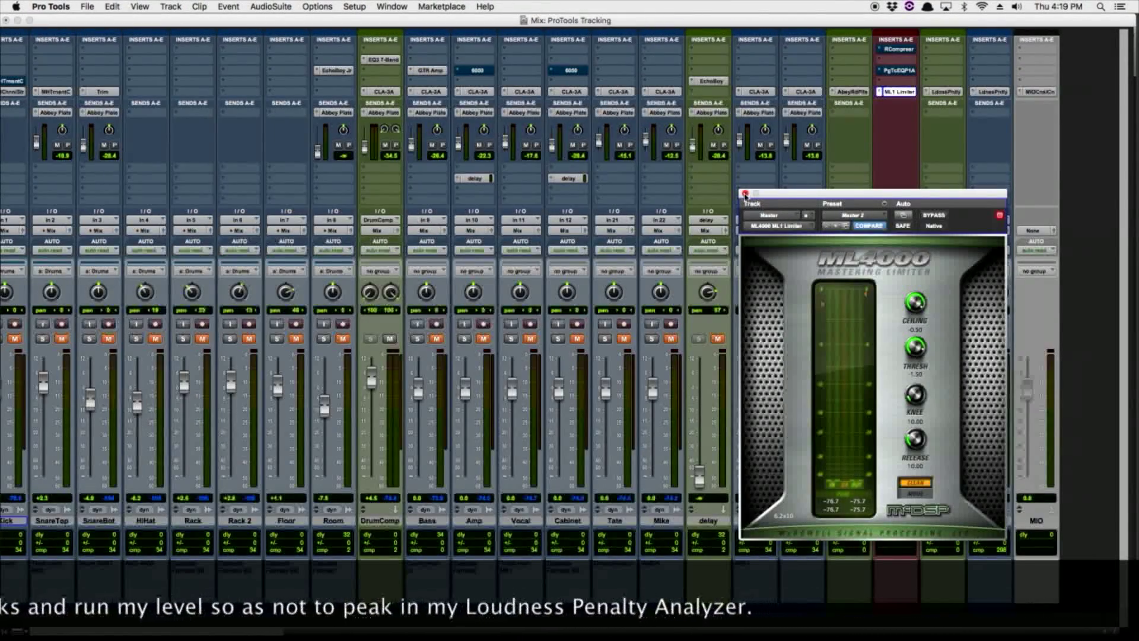
left_click(745, 194)
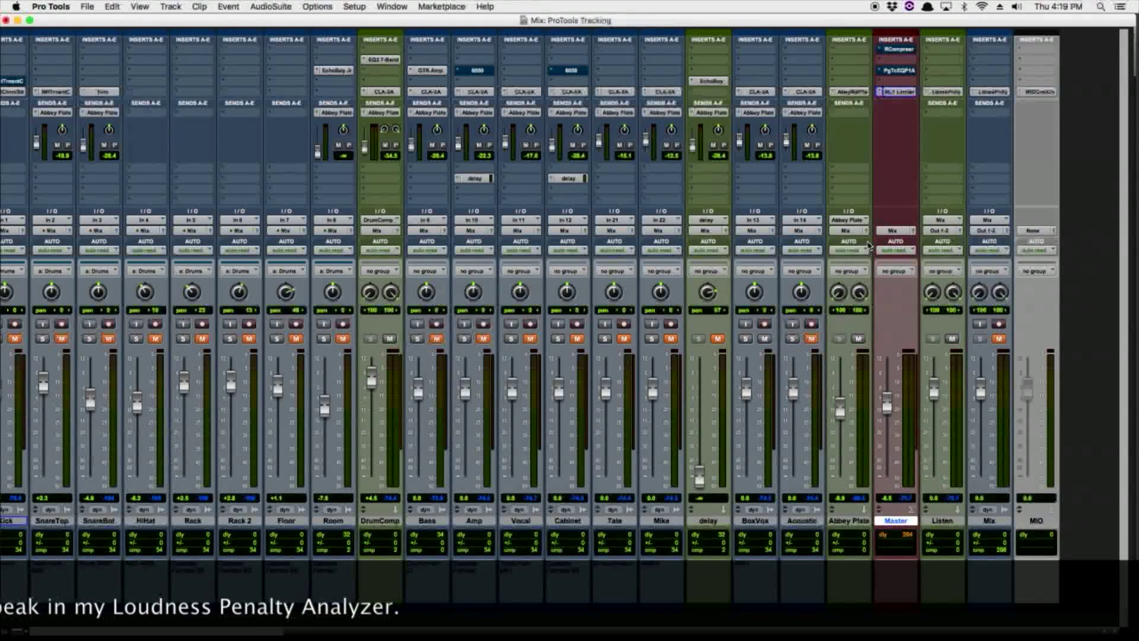
left_click(944, 93)
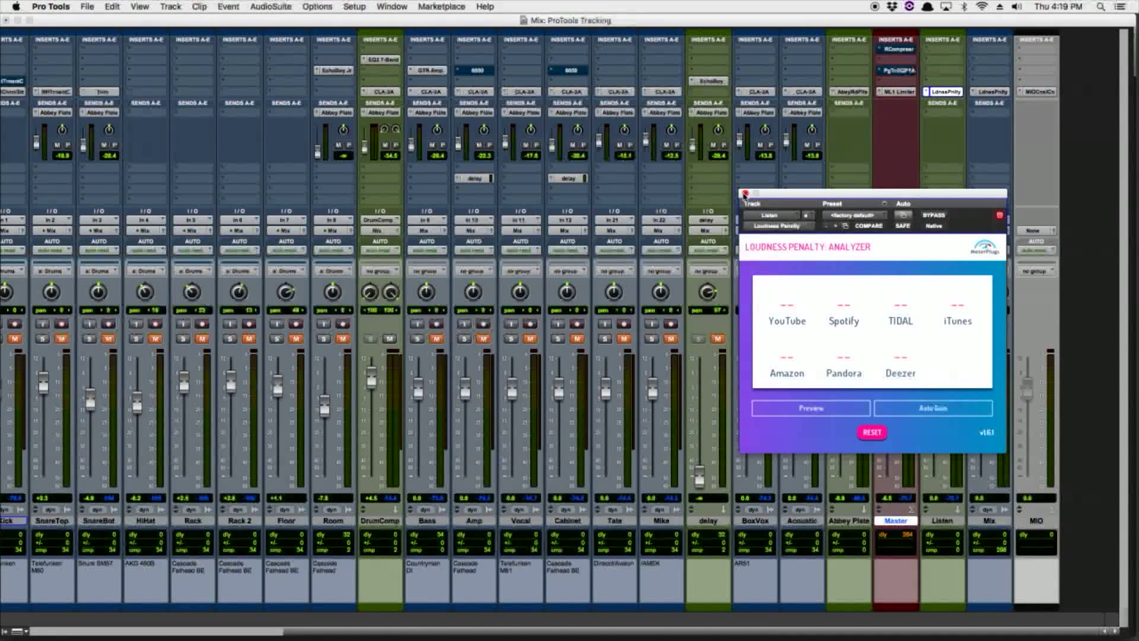
left_click(744, 194)
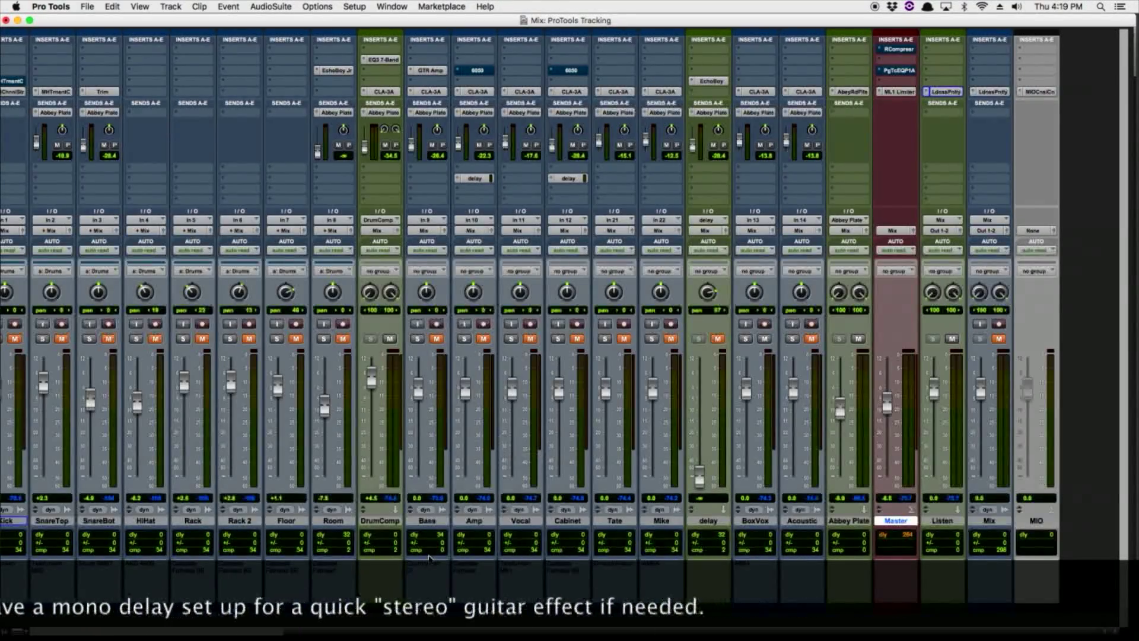
Step: Scroll the mixer left and add the DrumComp (Stereo) bus to the Kick output alongside Mix
scroll(396, 547, "left", 5)
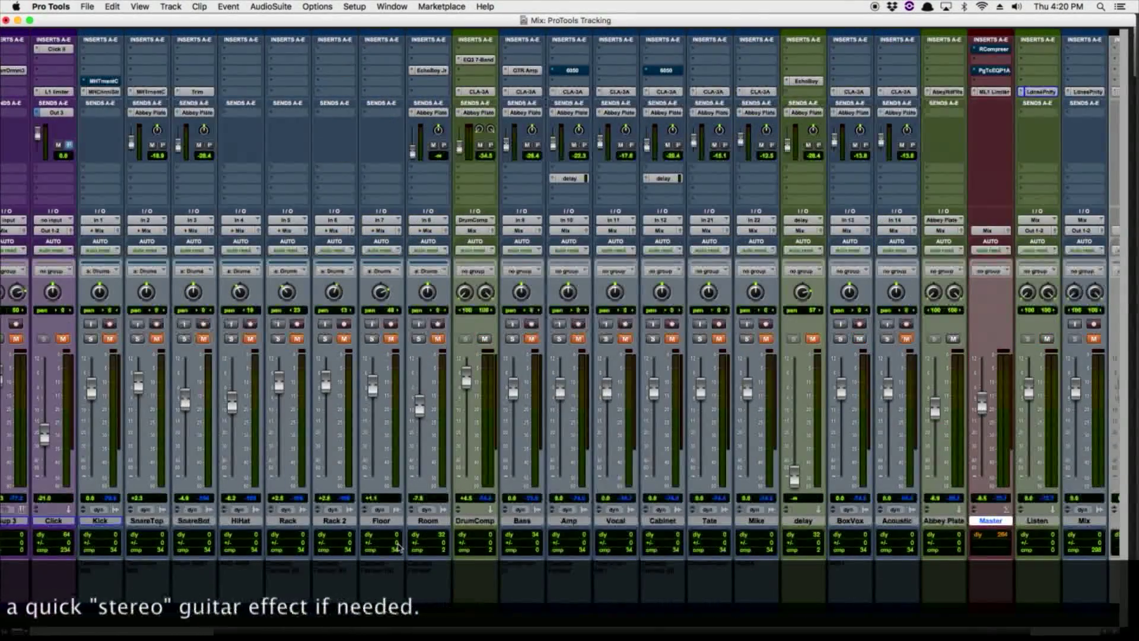
scroll(397, 547, "left", 4)
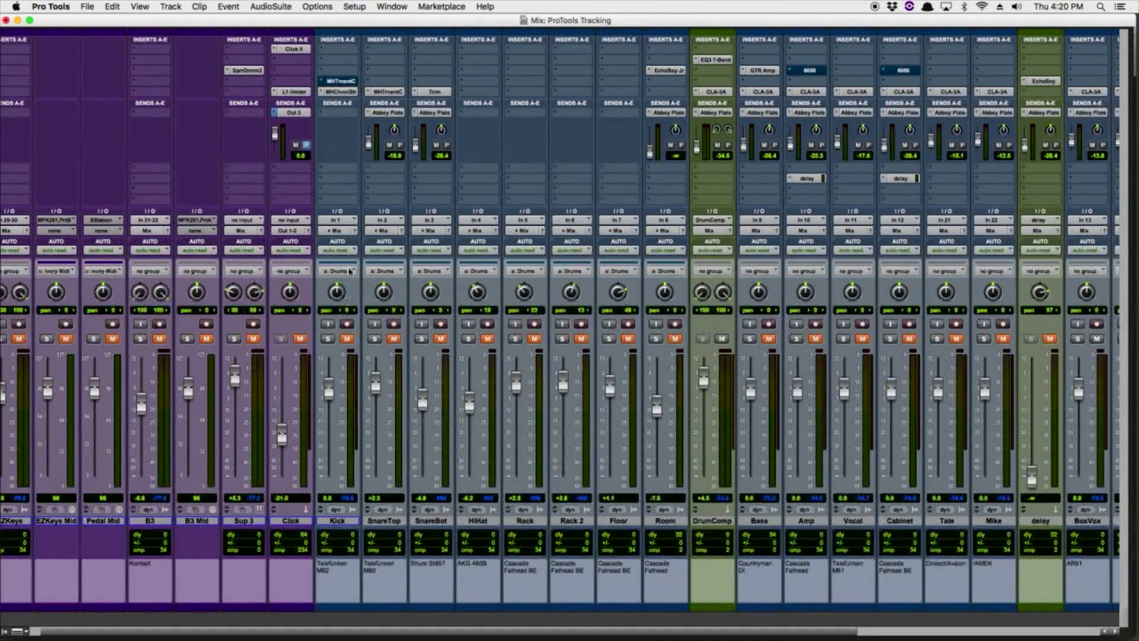
left_click(338, 231)
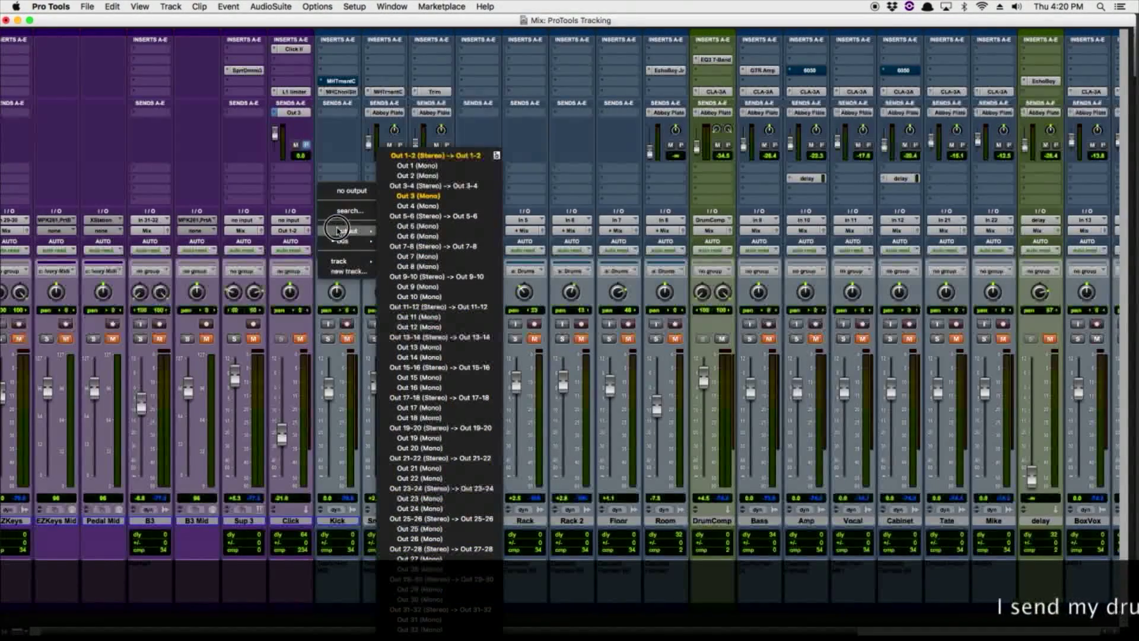
mouse_move(342, 241)
mouse_move(429, 245)
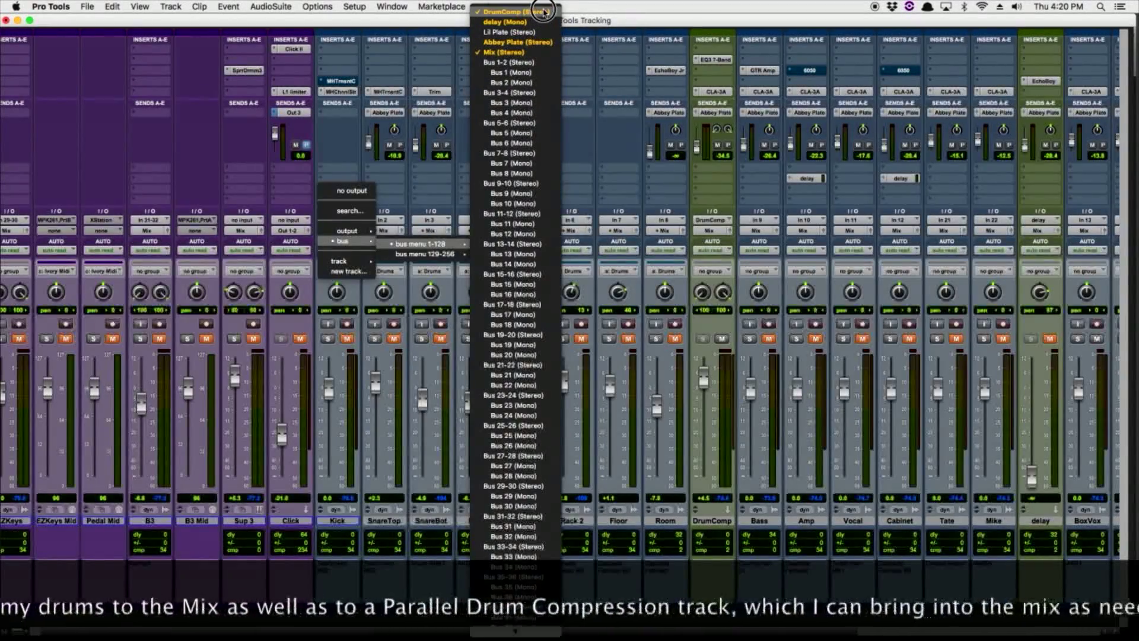
left_click(518, 11)
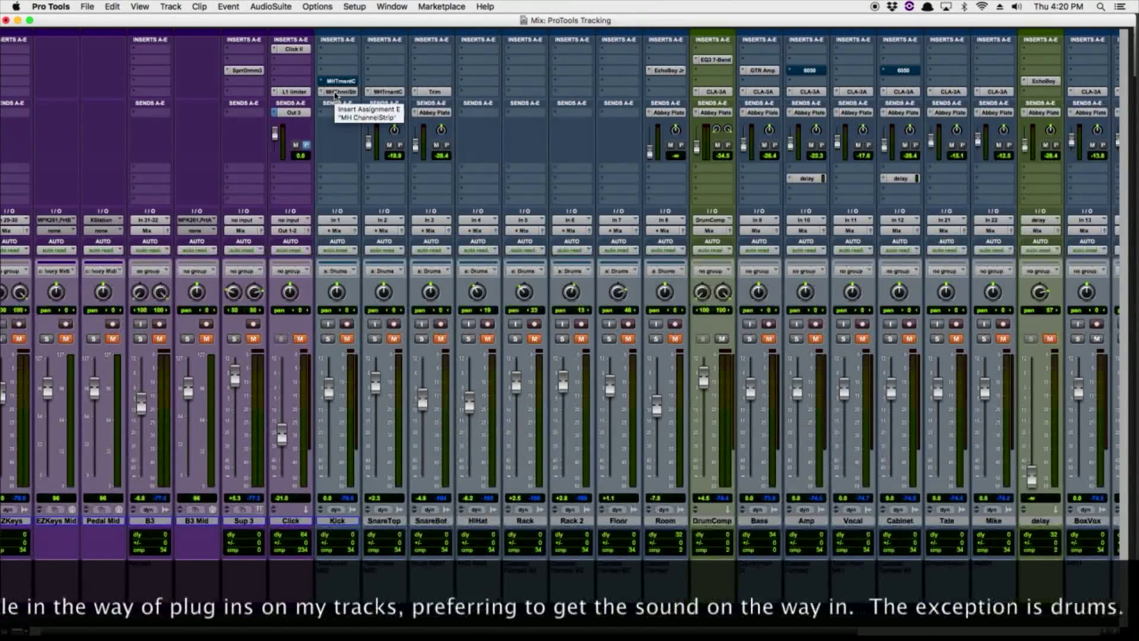
Step: Review Kick's ChannelStrip and TransientControl, SnareTop's TransientControl (14.40/40.00), and SnareBot's Trim plug-in
left_click(335, 93)
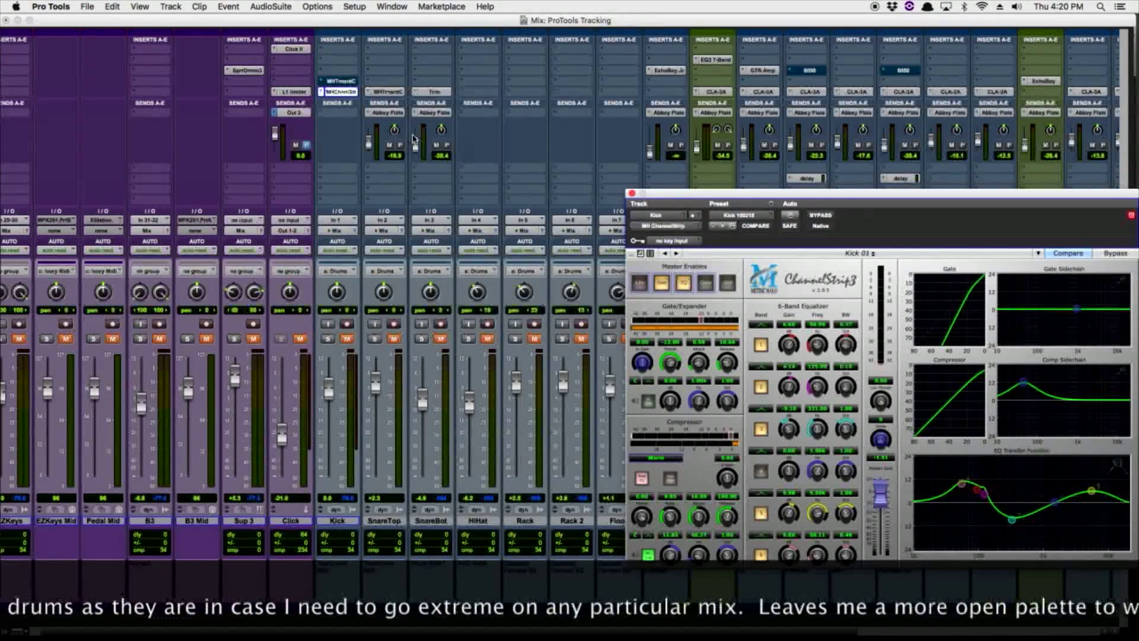
left_click(345, 82)
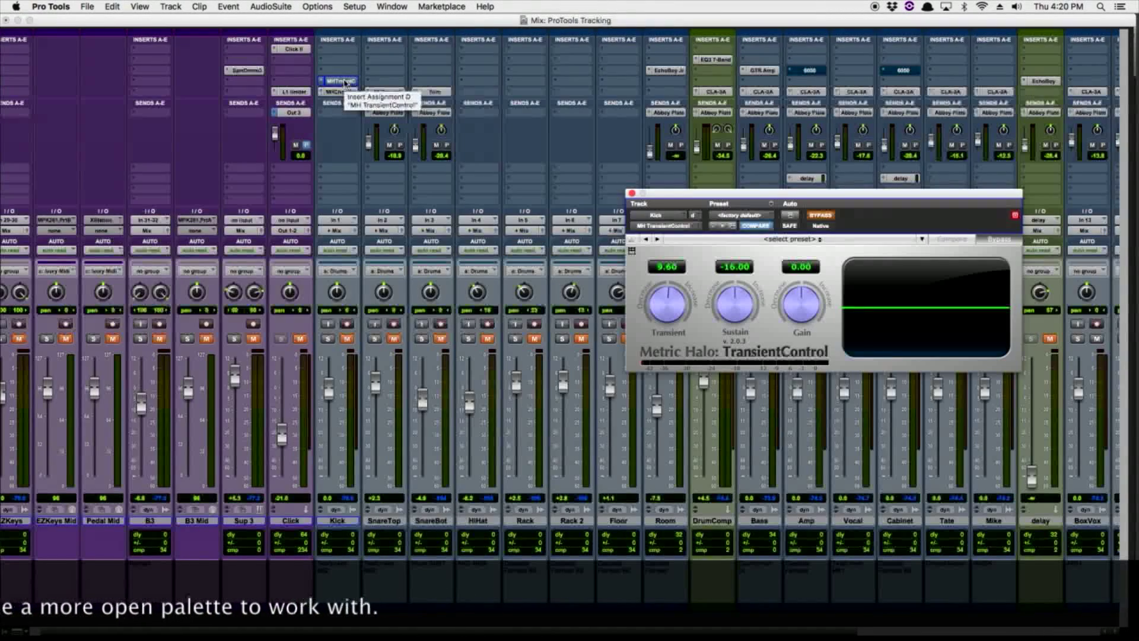
left_click(391, 92)
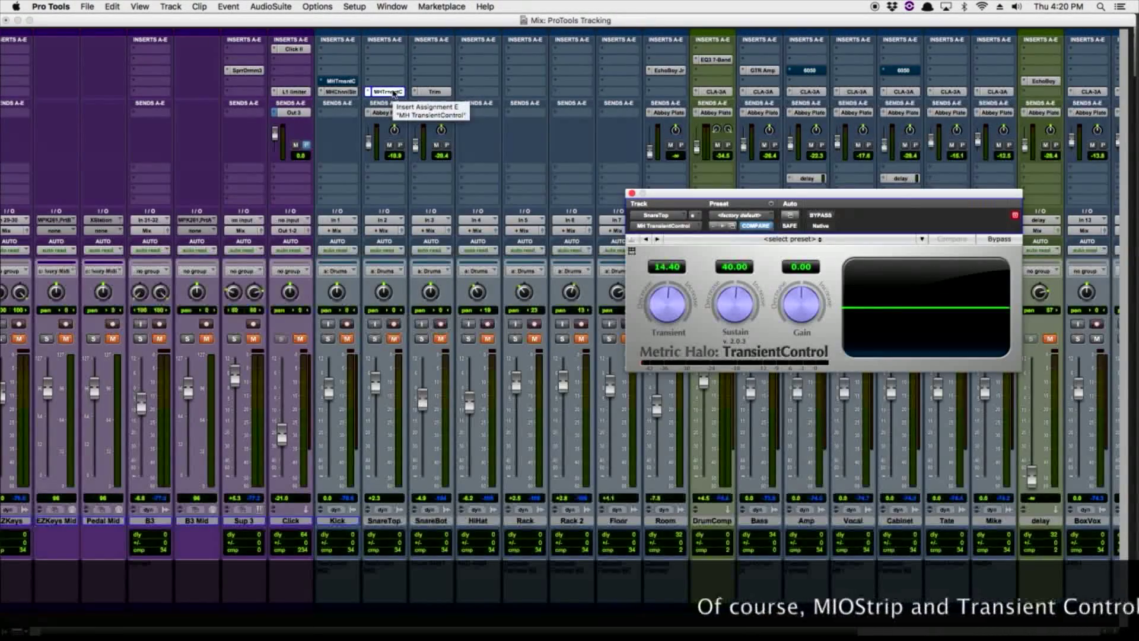
left_click(394, 93)
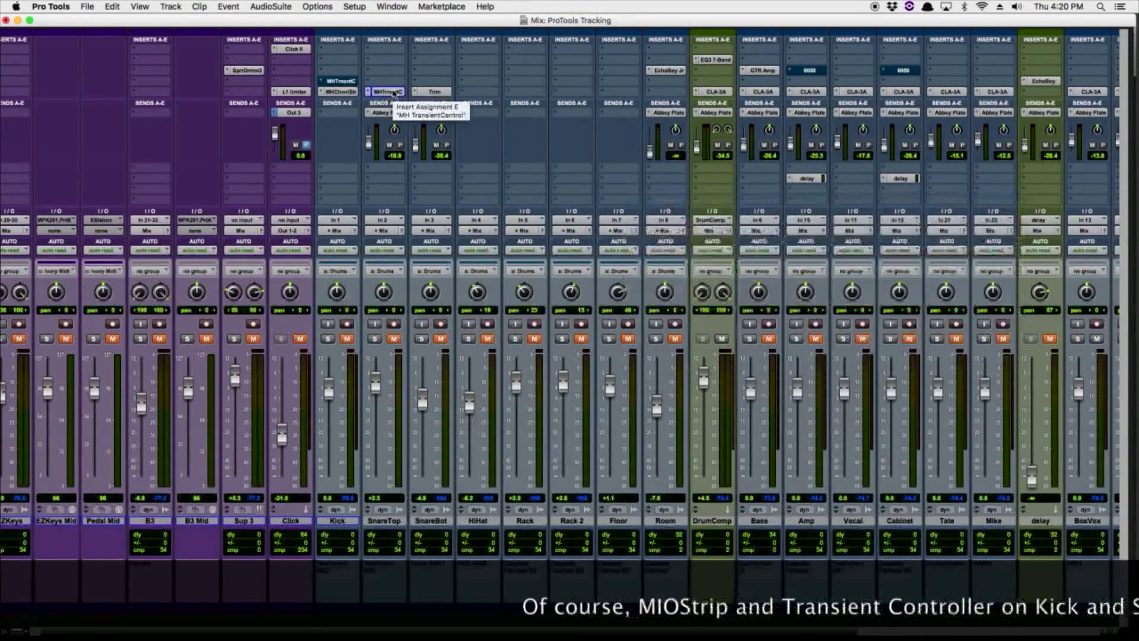
left_click(435, 92)
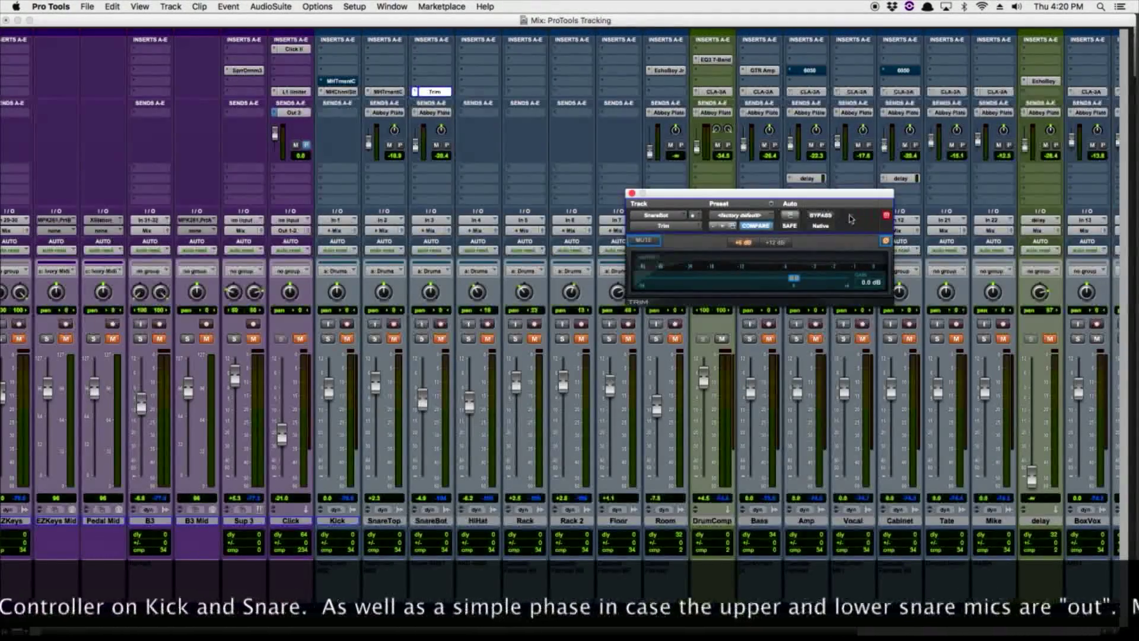
left_click(631, 194)
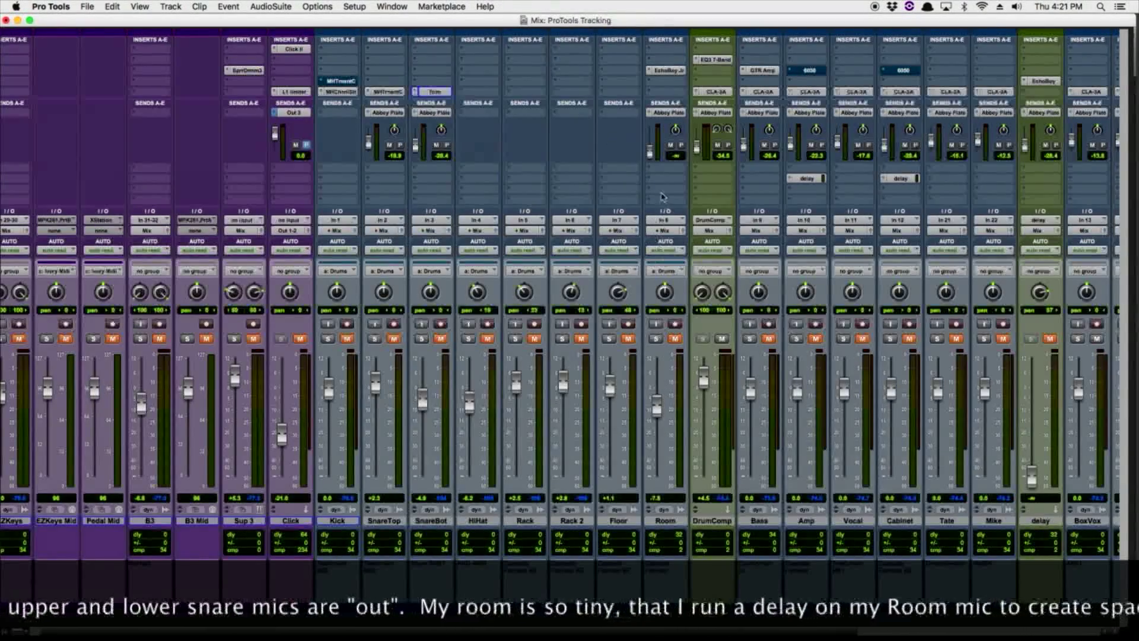
left_click(665, 71)
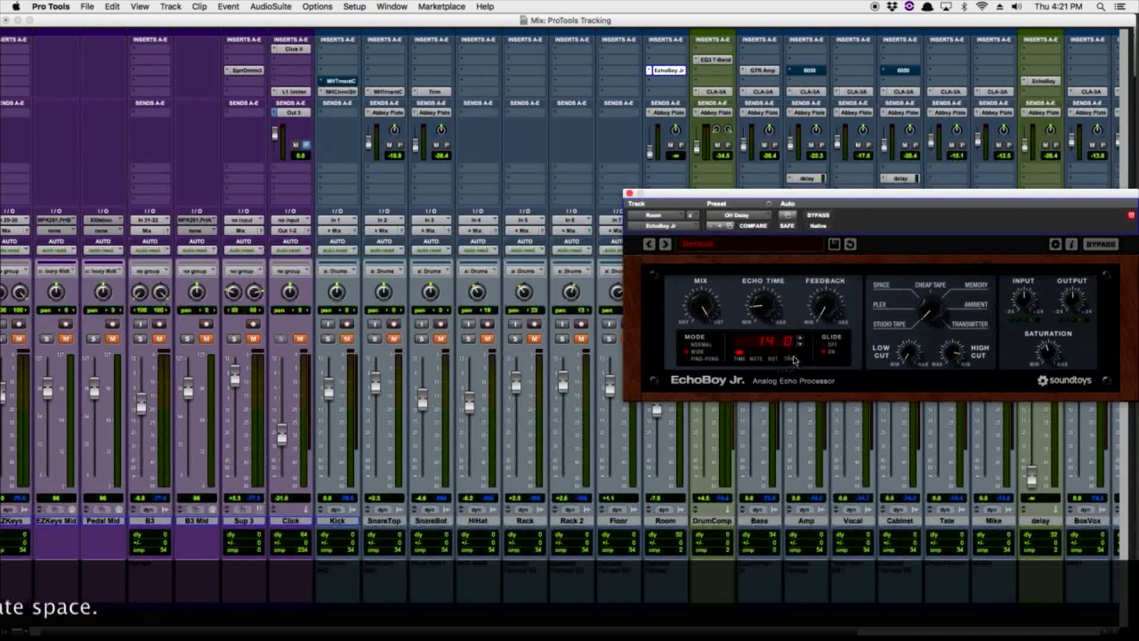
left_click(627, 193)
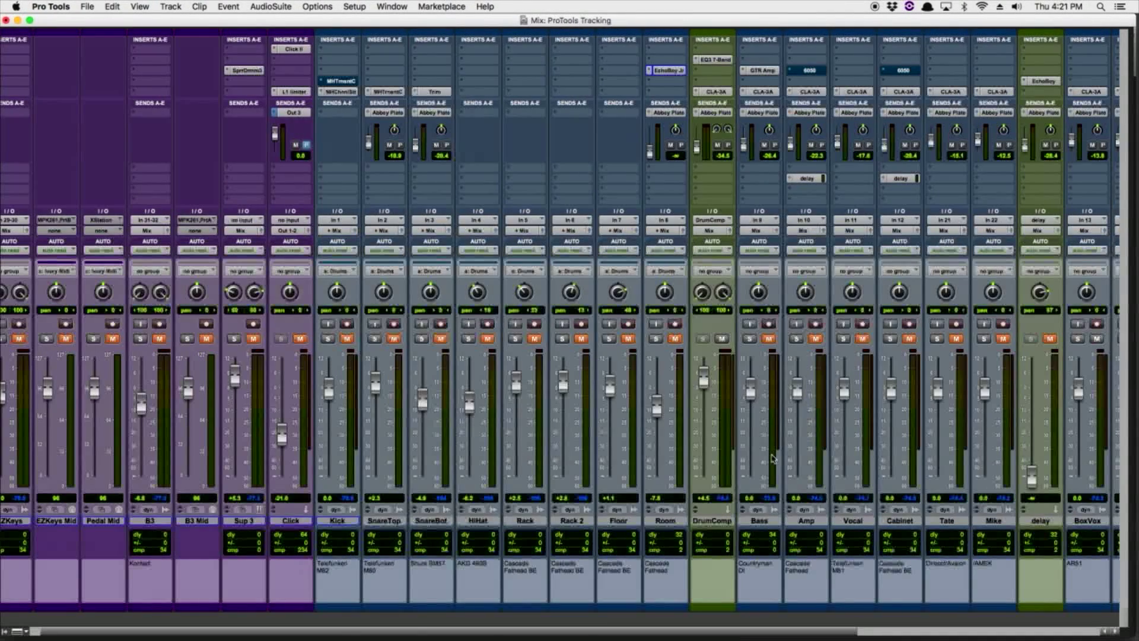
scroll(772, 456, "right", 5)
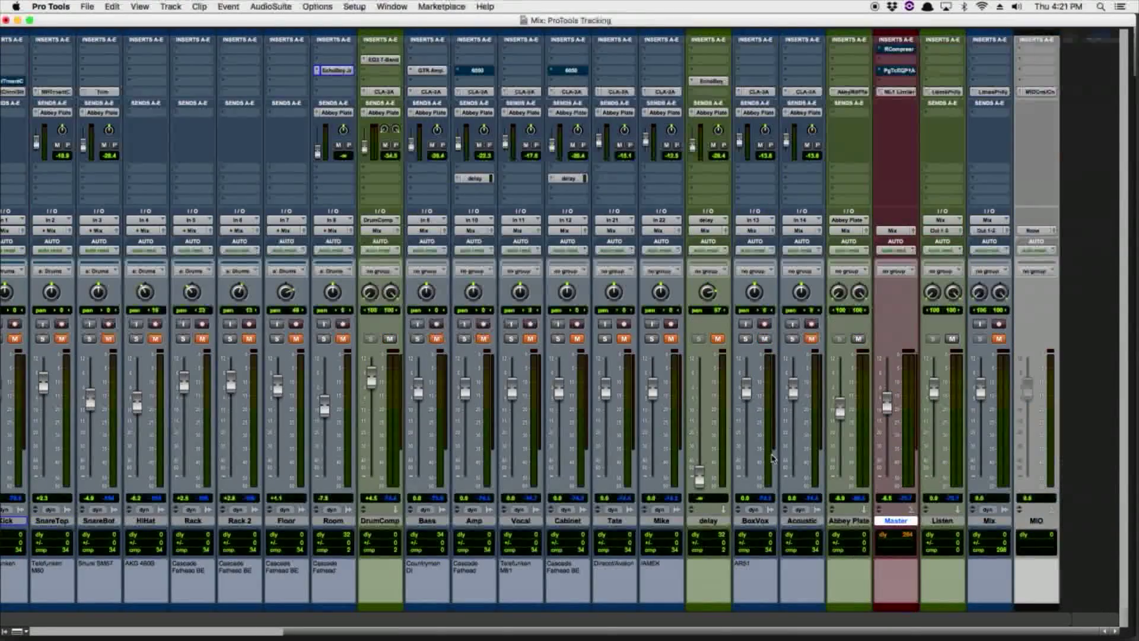
scroll(773, 457, "left", 5)
left_click(355, 6)
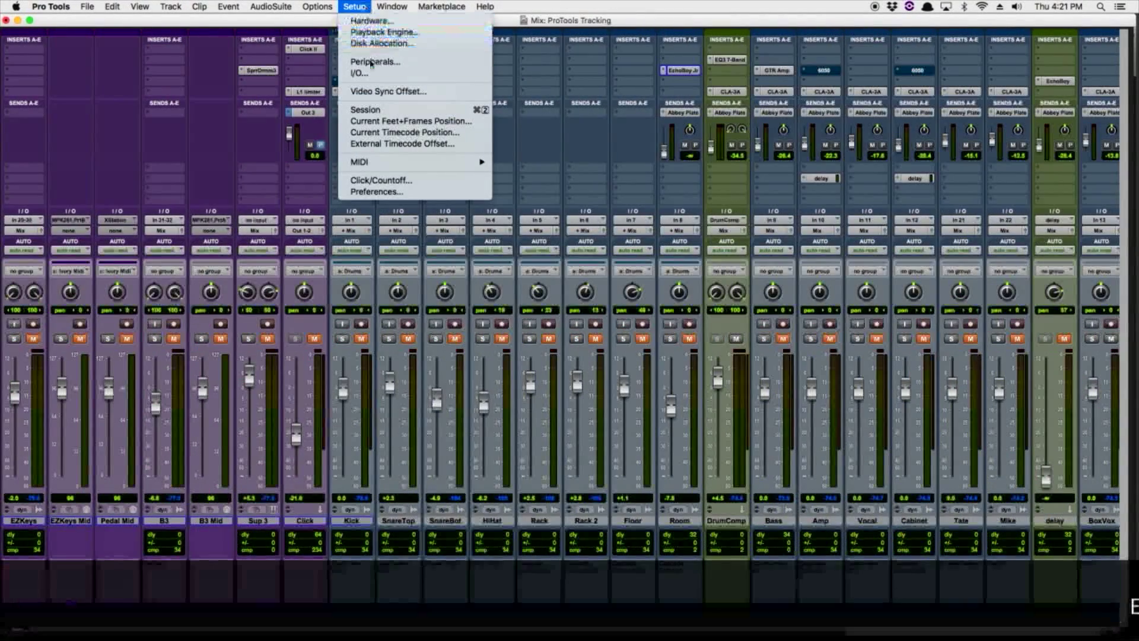
left_click(375, 74)
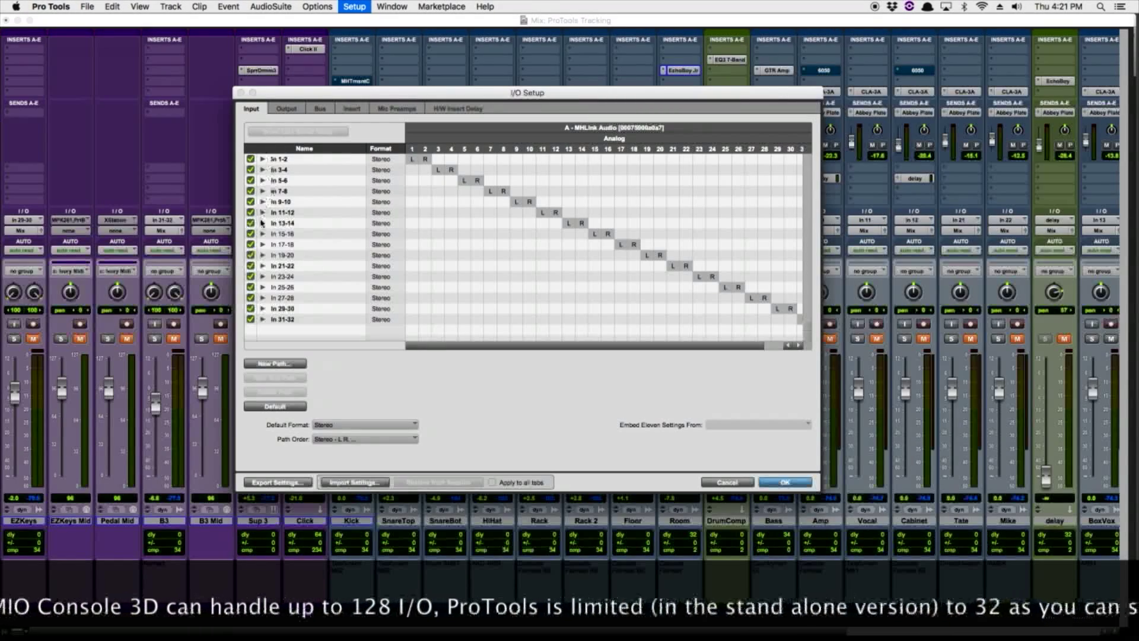
left_click(282, 110)
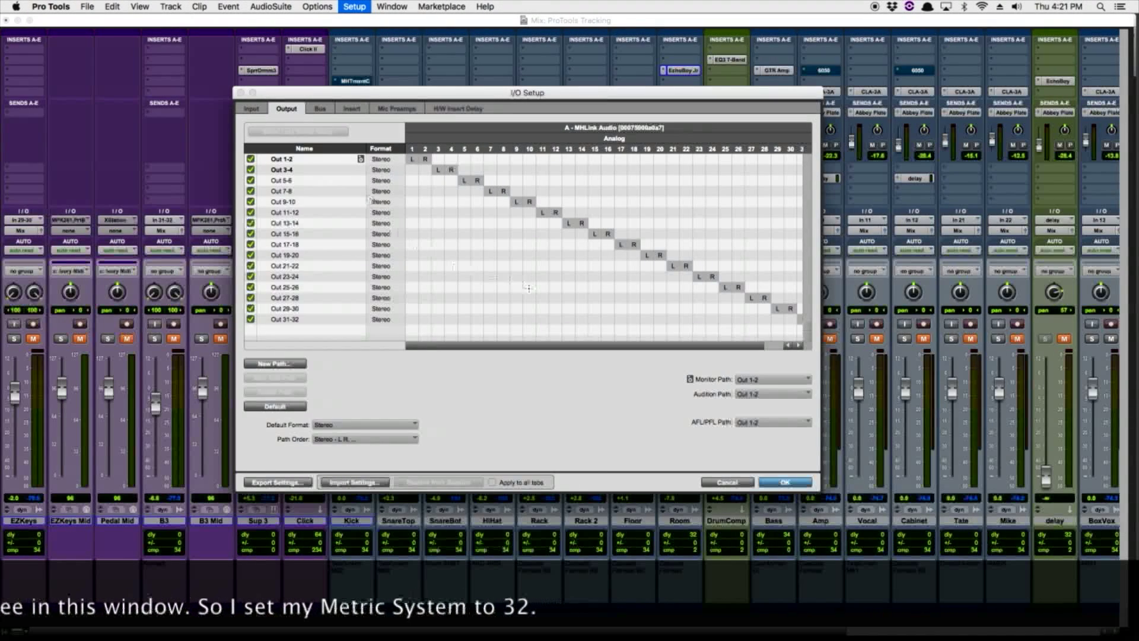
left_click(808, 380)
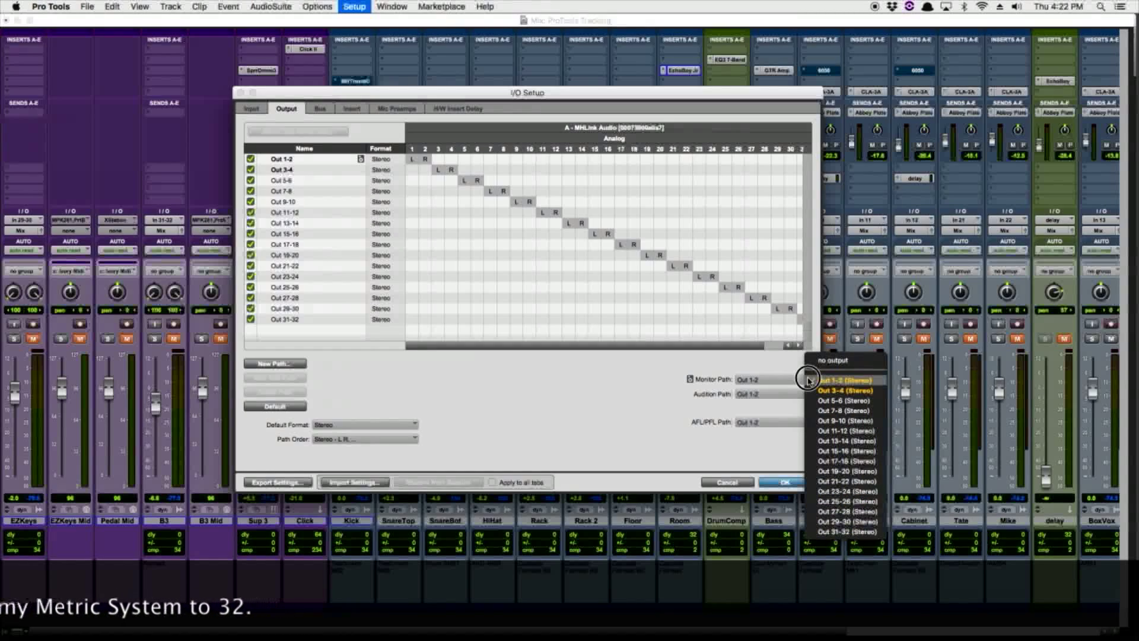
left_click(680, 365)
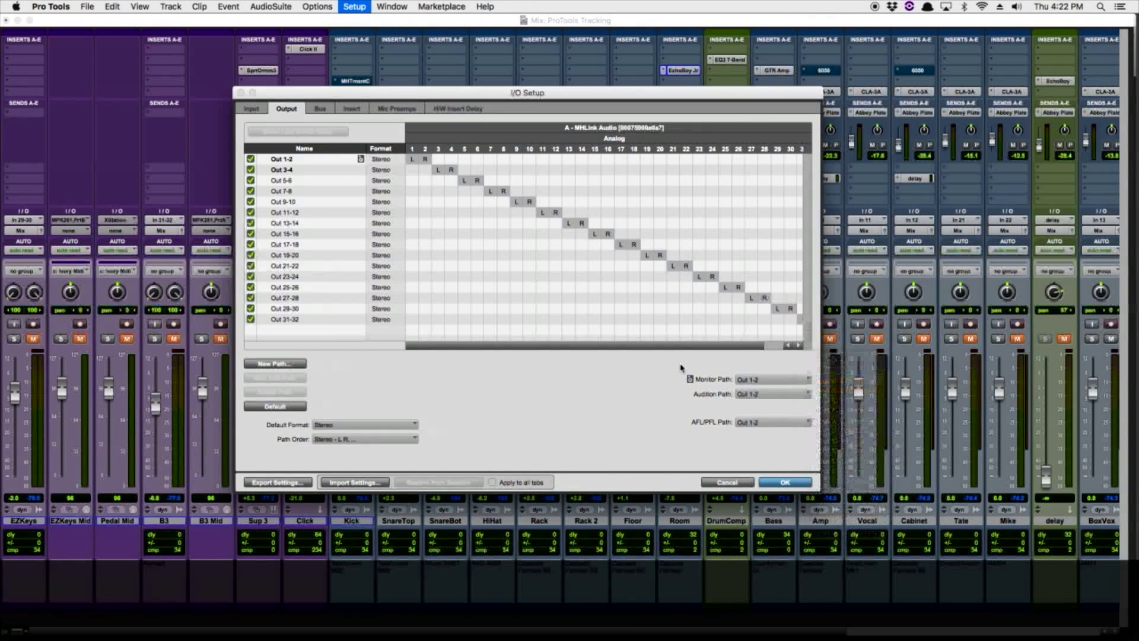
left_click(731, 483)
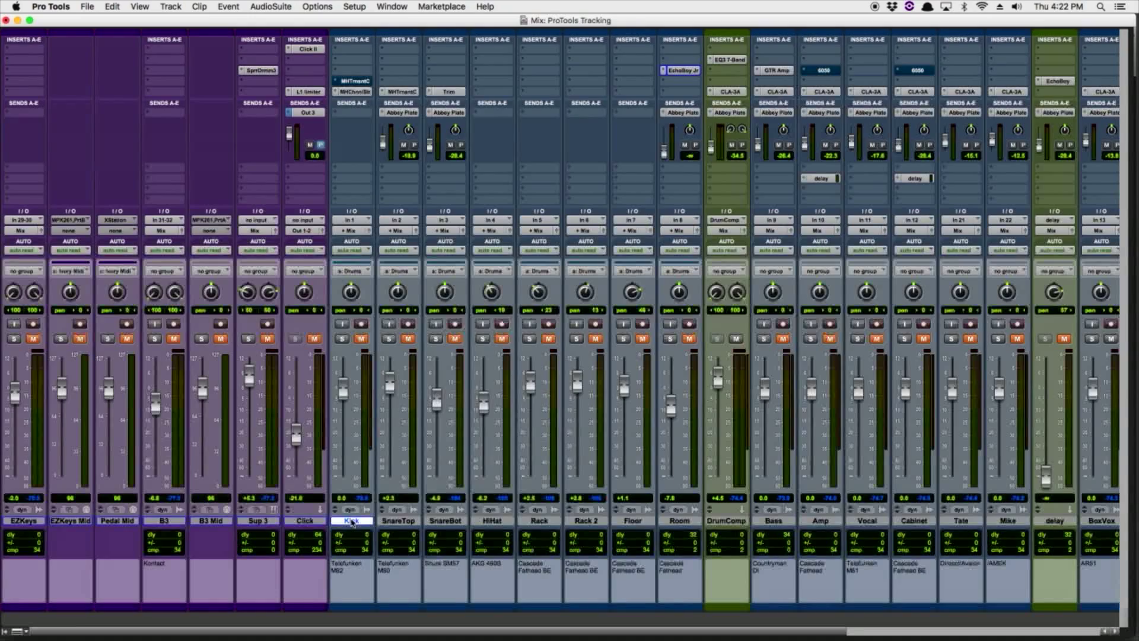
Step: Narrow the mixer strips, record-arm Kick–Mike and EZKeys–B3 Mid, then open Click's Out 3 send
key("ctrl+alt+super+m")
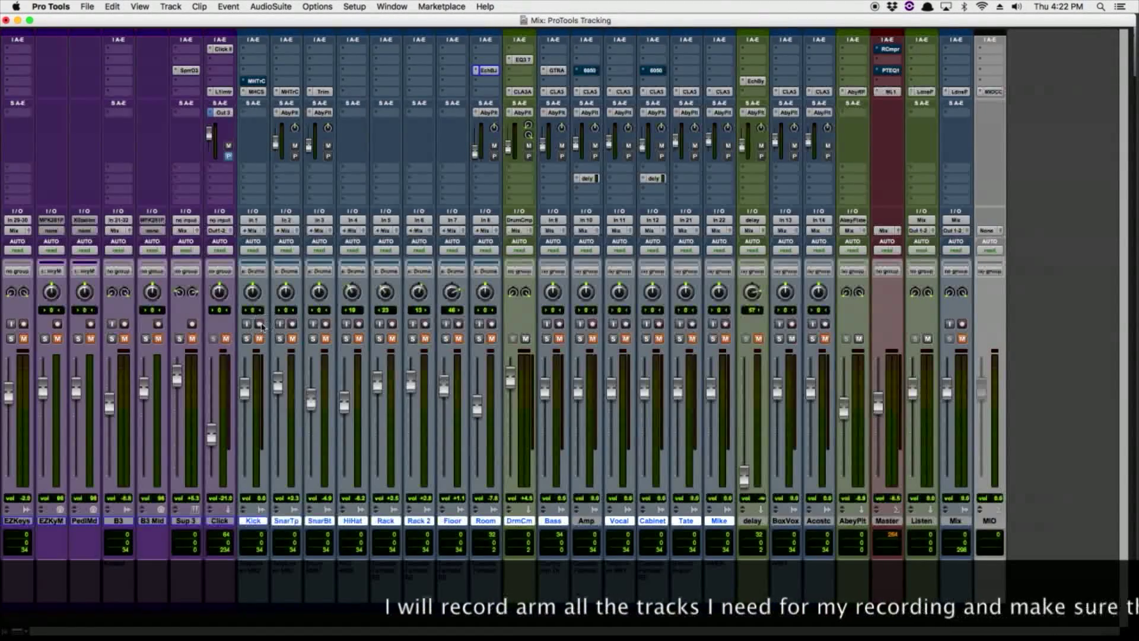
left_click(261, 325, "alt+shift")
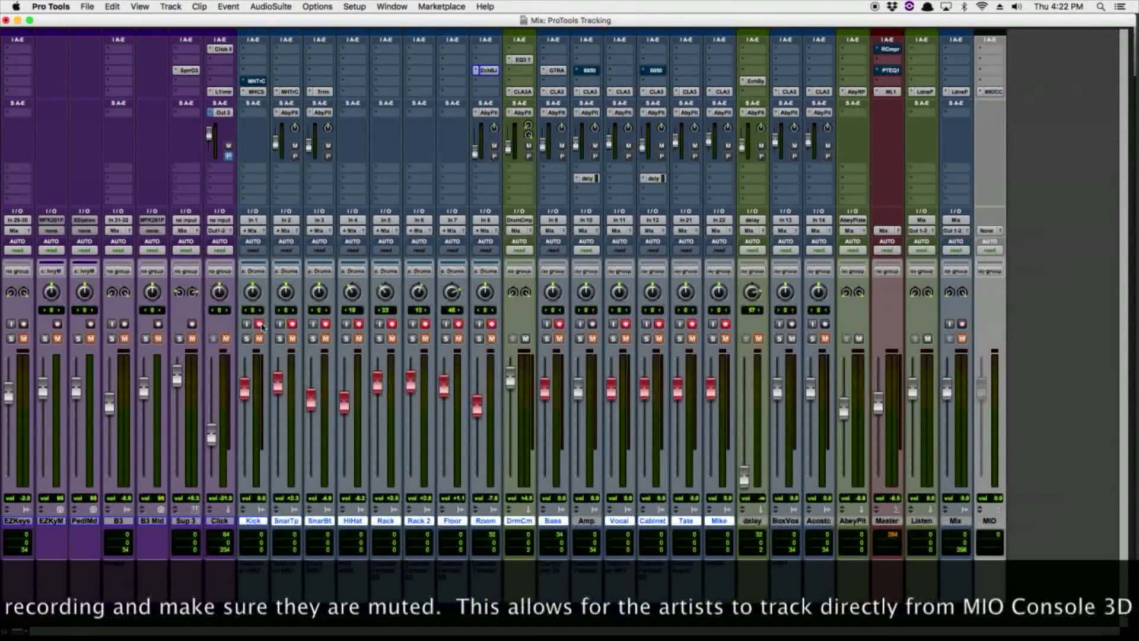
left_click(150, 520)
left_click(14, 521, "shift")
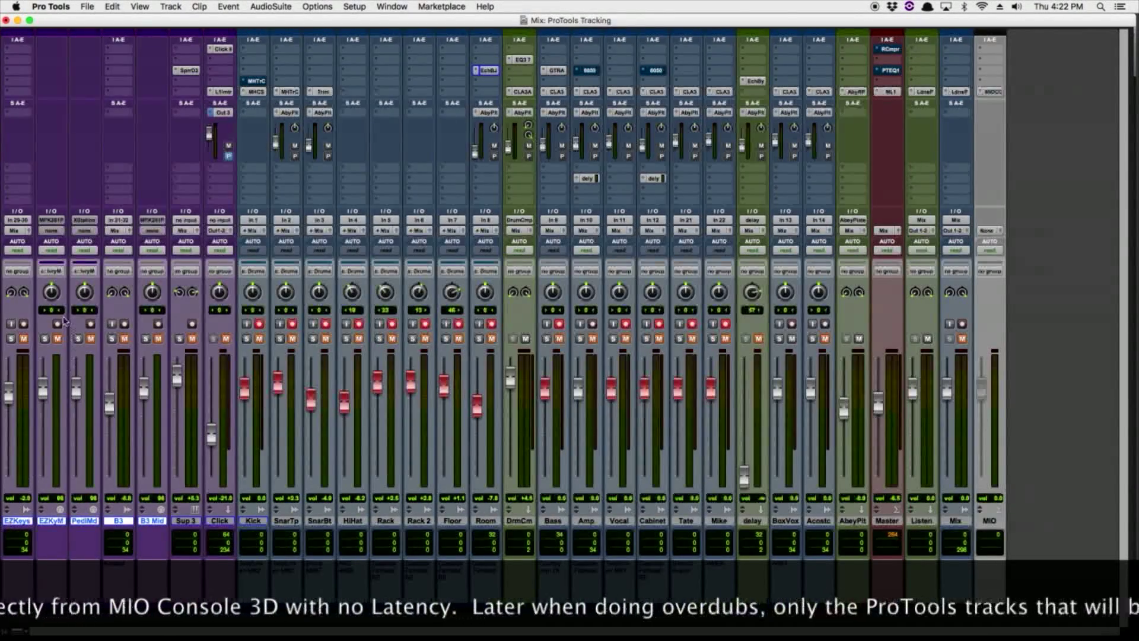
left_click(24, 323, "alt+shift")
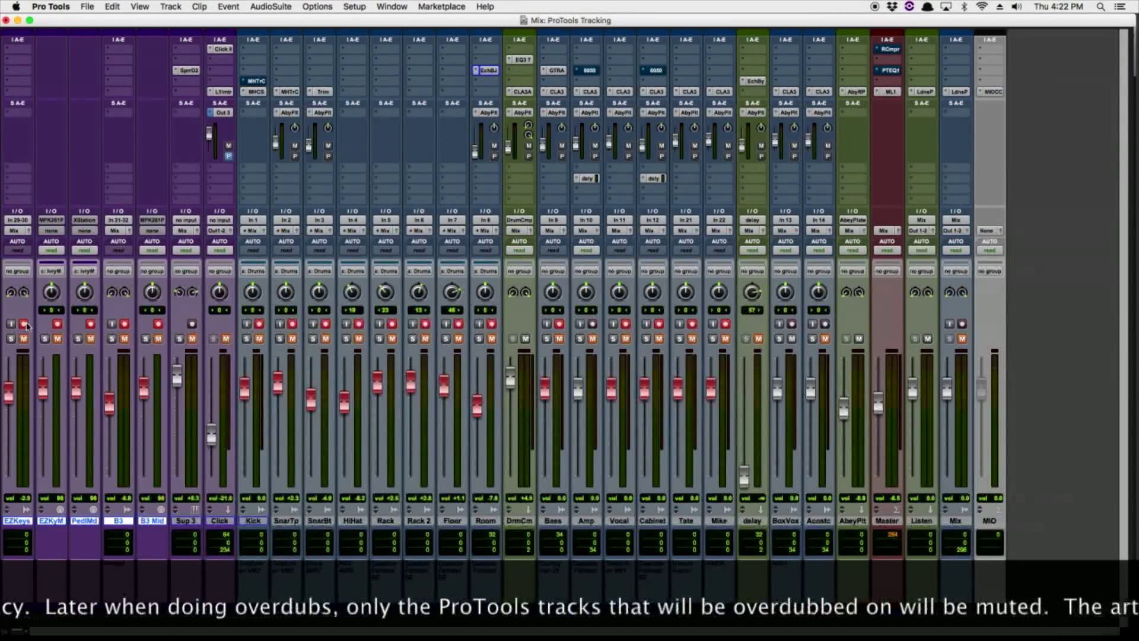
left_click(223, 113)
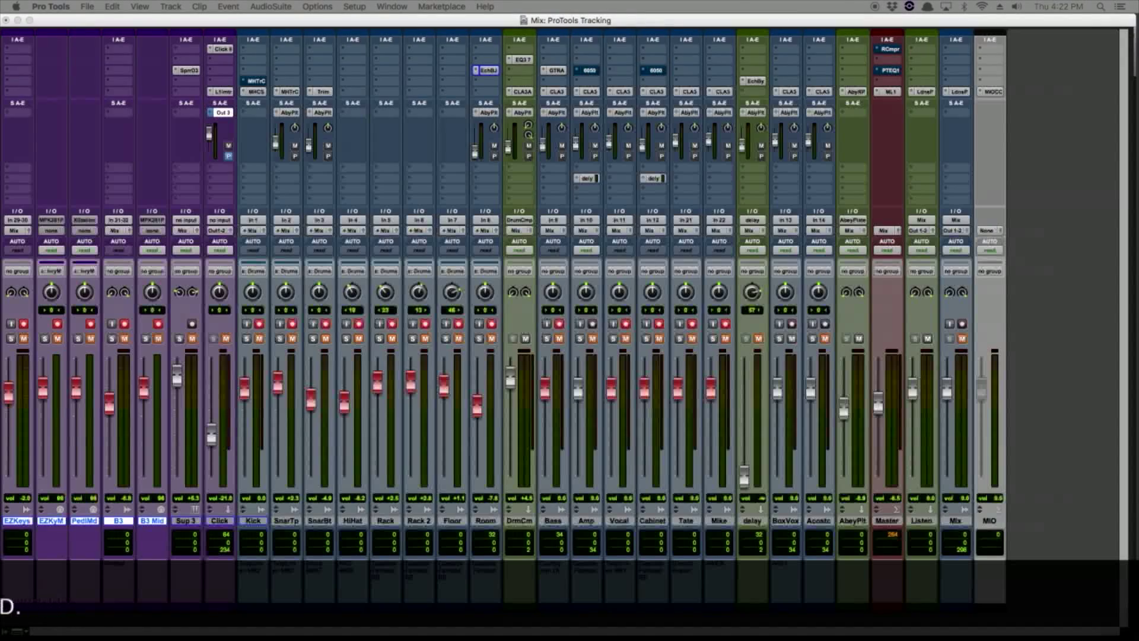
left_click_drag(243, 317, 110, 60)
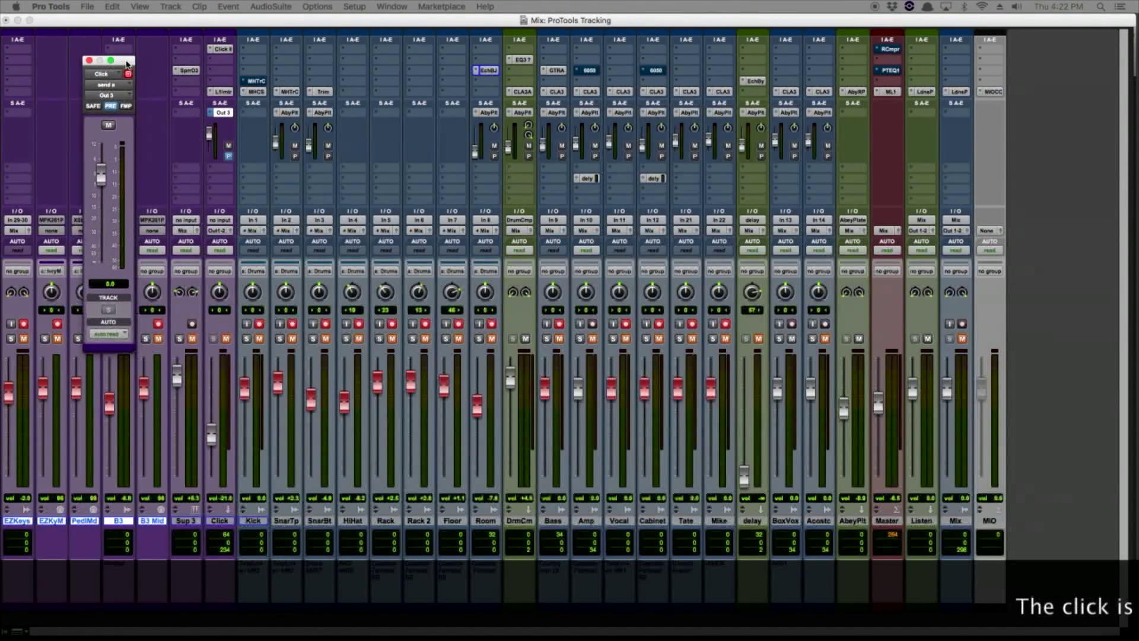
Step: Close the Click track's floating Out 3 send window
left_click(89, 61)
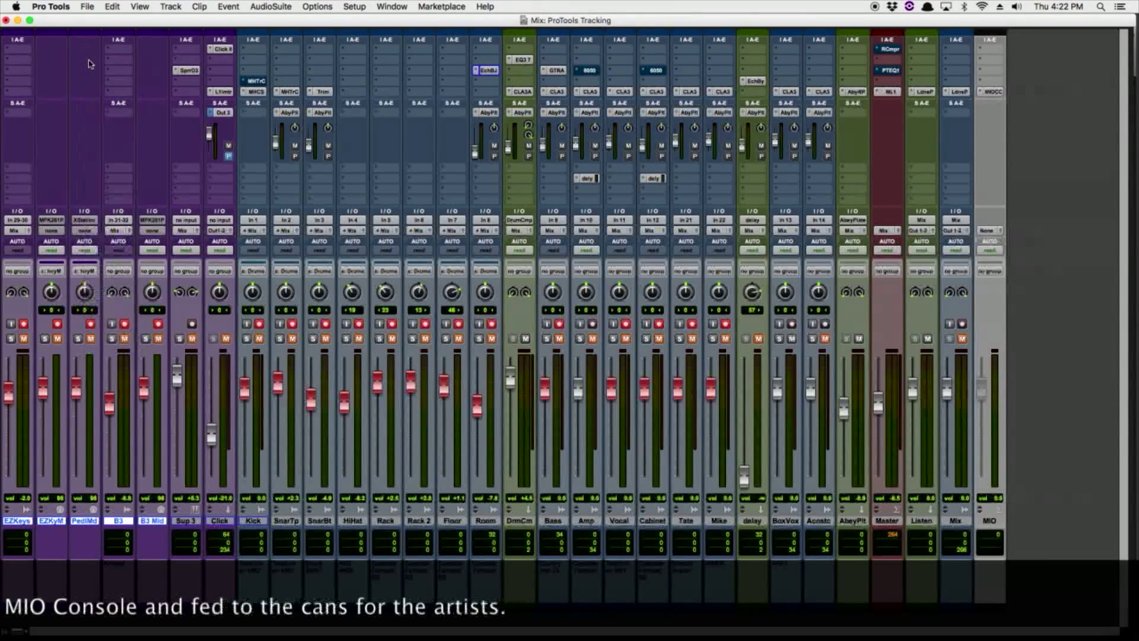